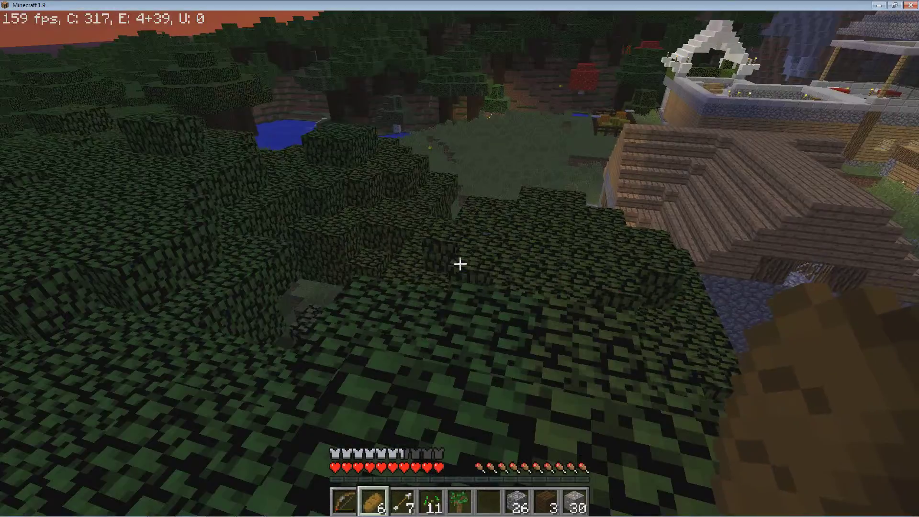
# - Fly forward onto the treetops and eat a piece of bread
pyautogui.press('w')
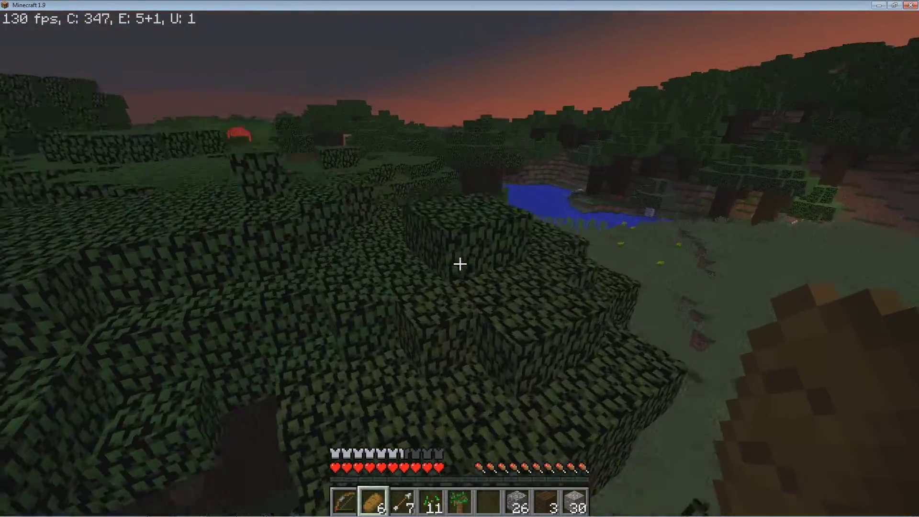
pyautogui.press('space')
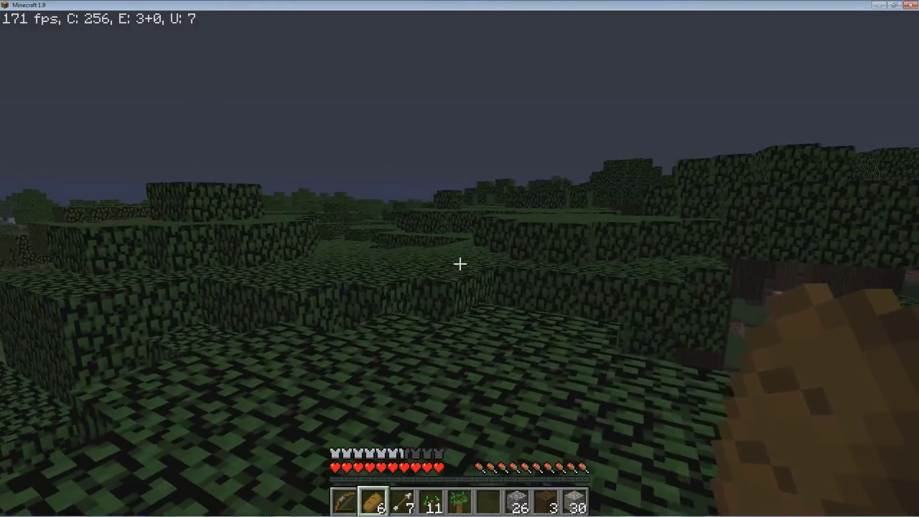
pyautogui.press('w')
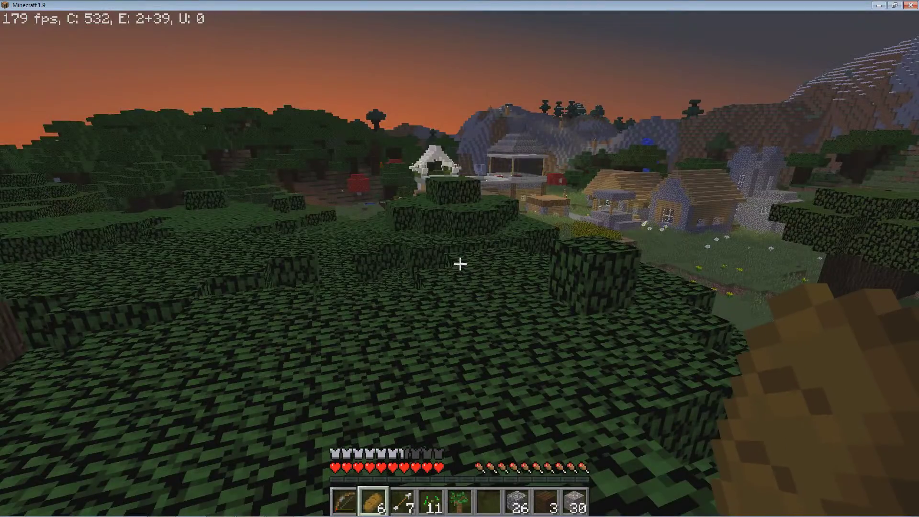
pyautogui.rightClick(460, 264)
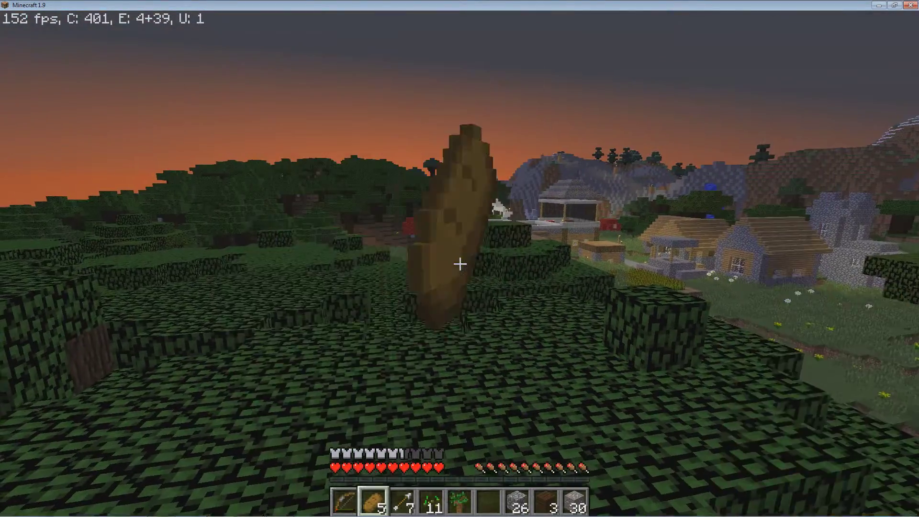
# - Fly over the village house and bed room, then out over the forest toward the sea
pyautogui.press('w')
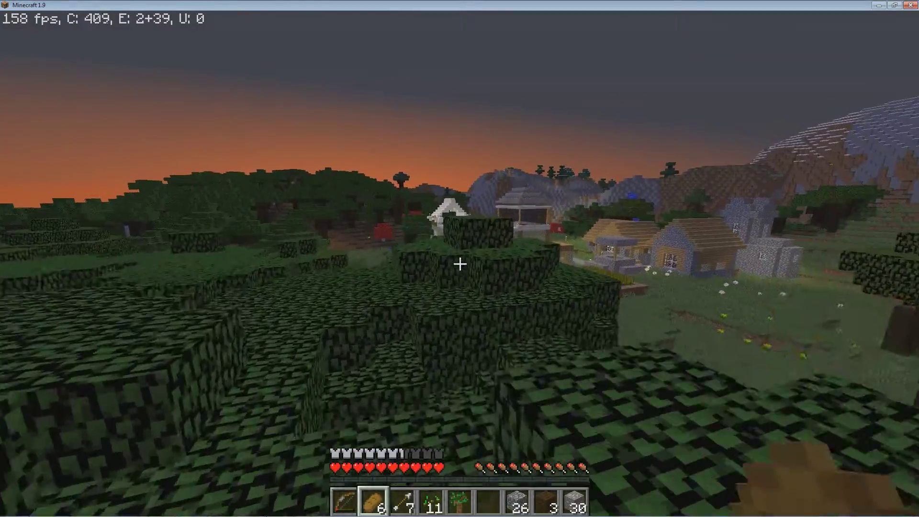
pyautogui.press('w')
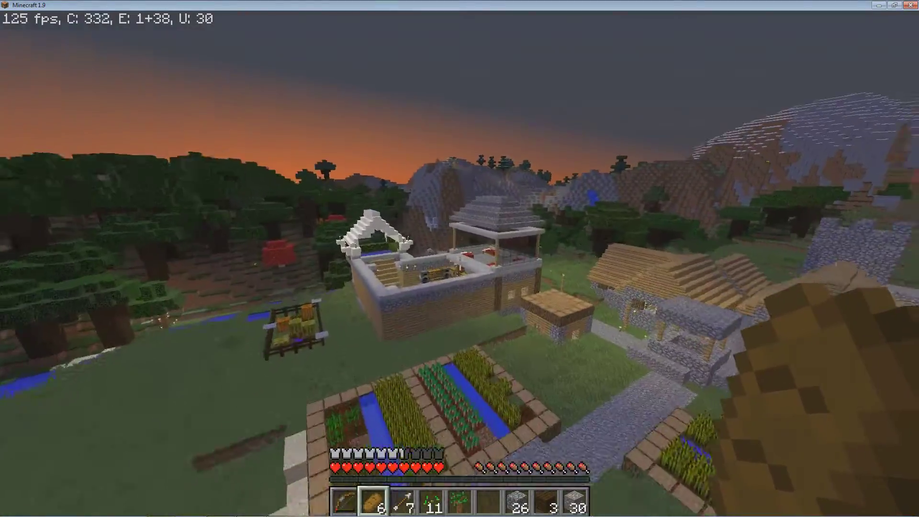
pyautogui.press('w')
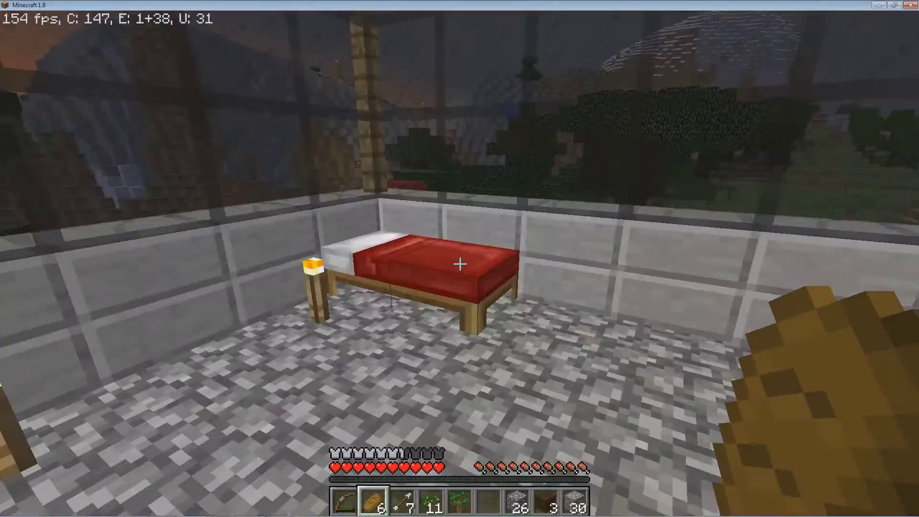
pyautogui.press('w')
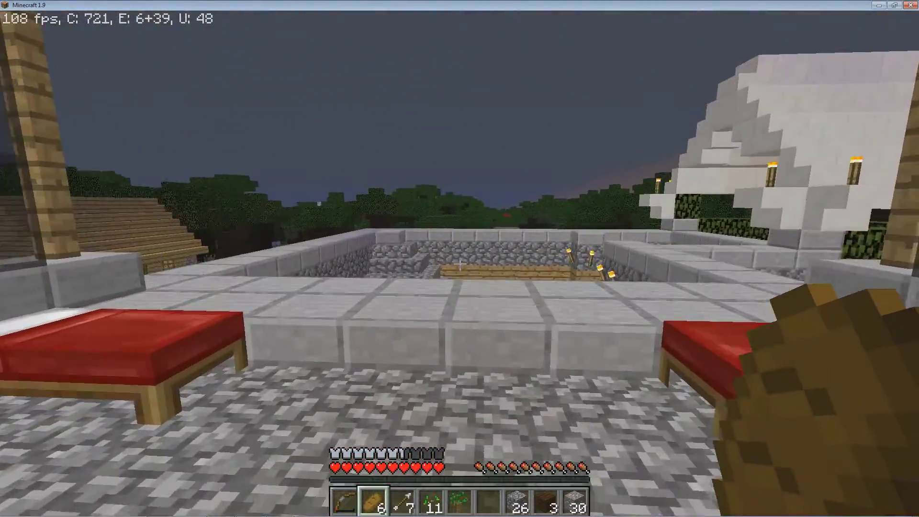
pyautogui.press('w')
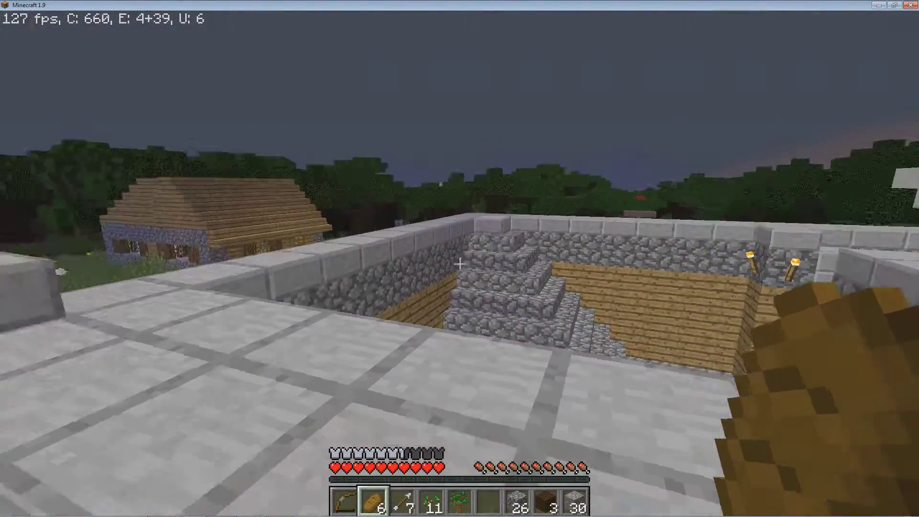
pyautogui.press('w')
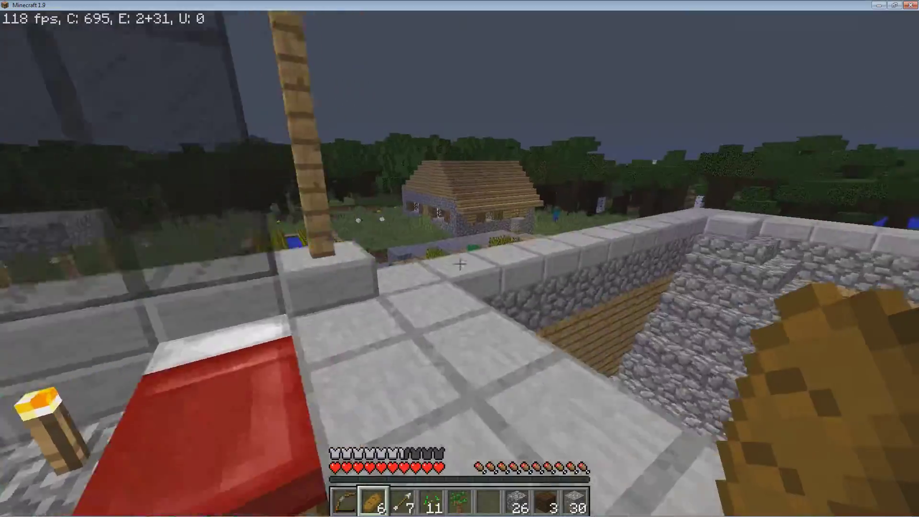
pyautogui.press('w')
pyautogui.press('w')
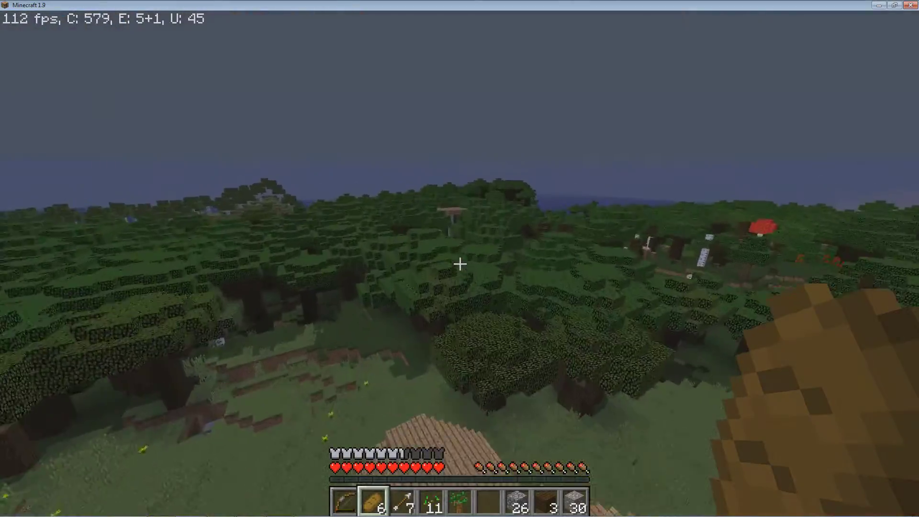
pyautogui.press('w')
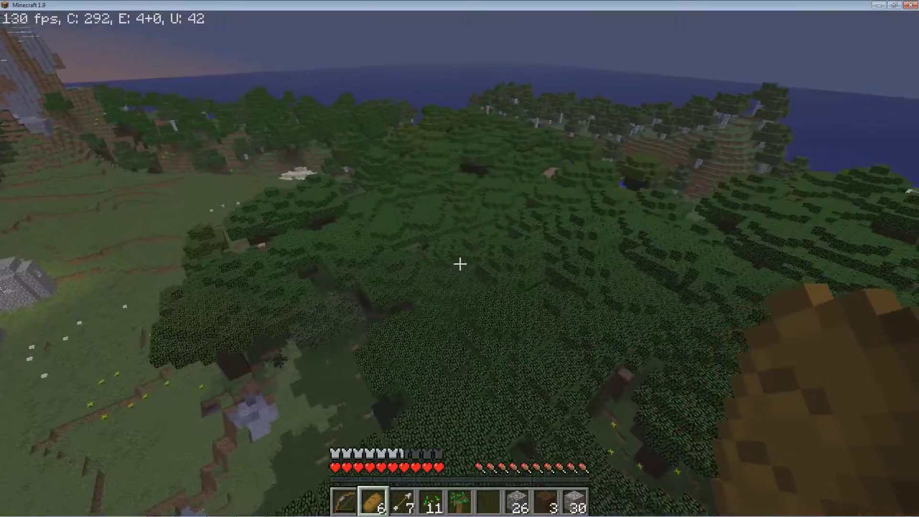
pyautogui.press('w')
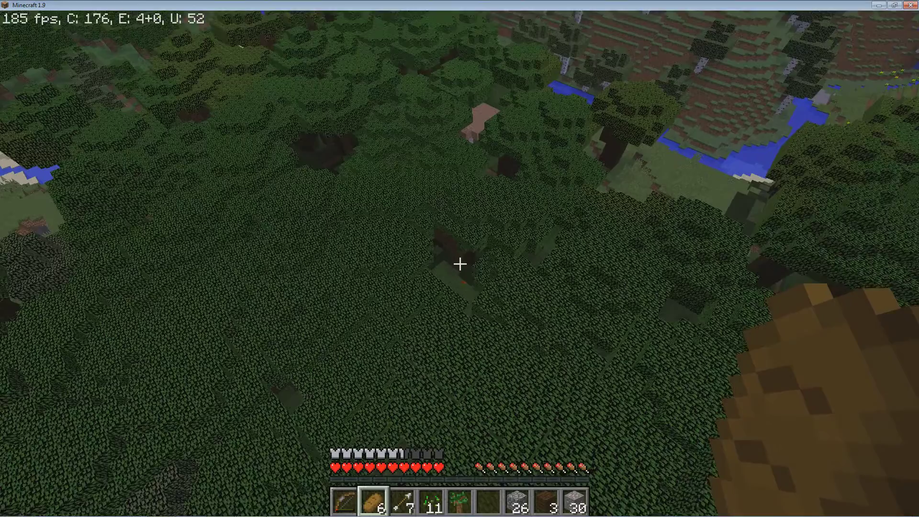
# - Open the inventory, bring up the roz troll Vegas project, and play it to about 13:07
pyautogui.press('e')
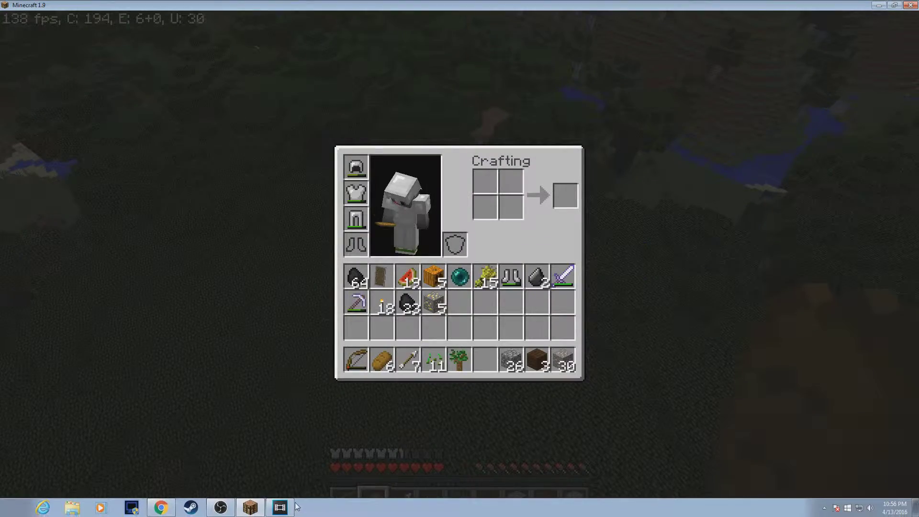
pyautogui.click(281, 507)
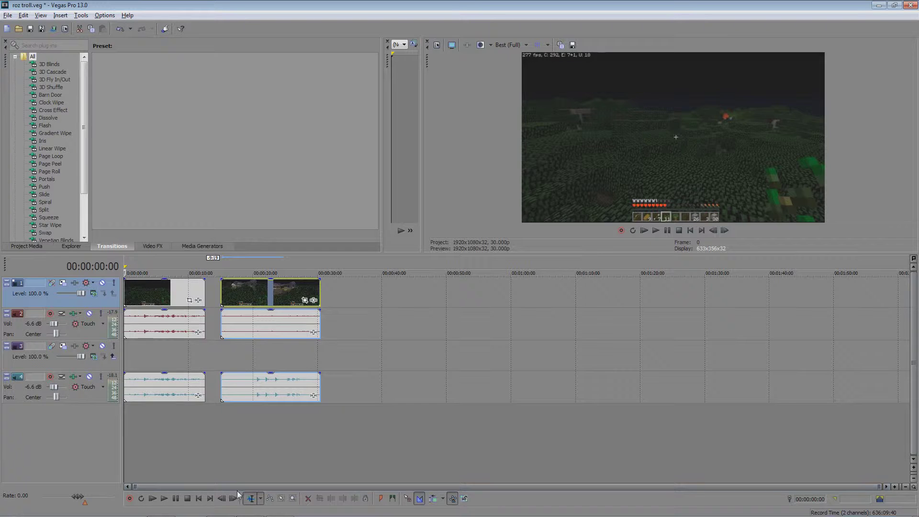
pyautogui.click(165, 501)
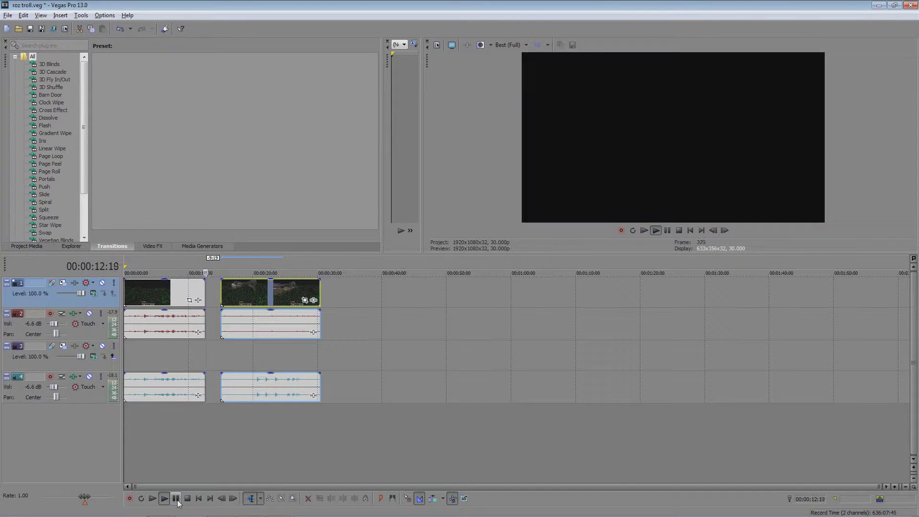
pyautogui.click(176, 499)
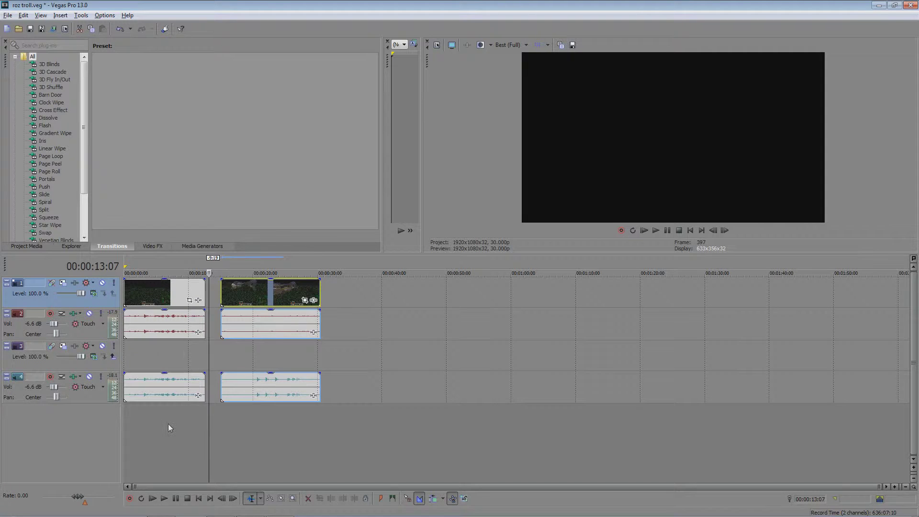
# - Resume Vegas playback from 13:07 and pause at about 28 seconds
pyautogui.click(164, 501)
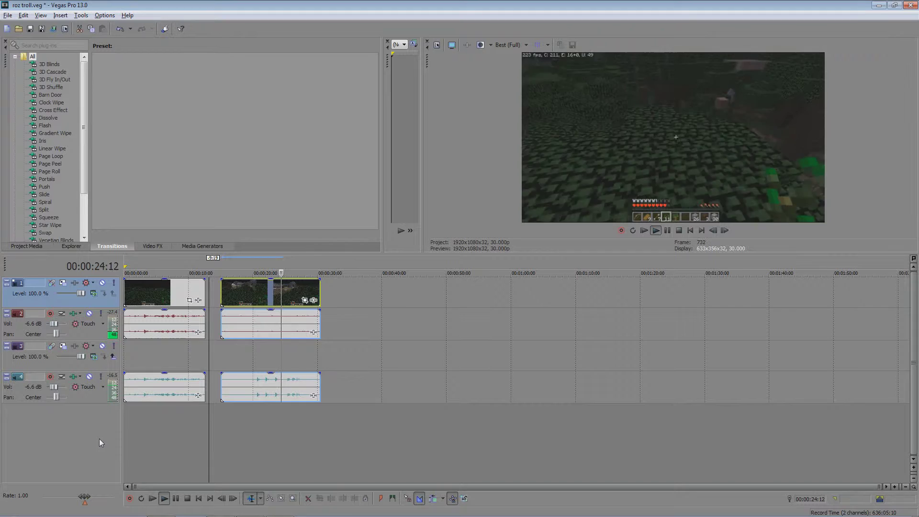
pyautogui.click(176, 499)
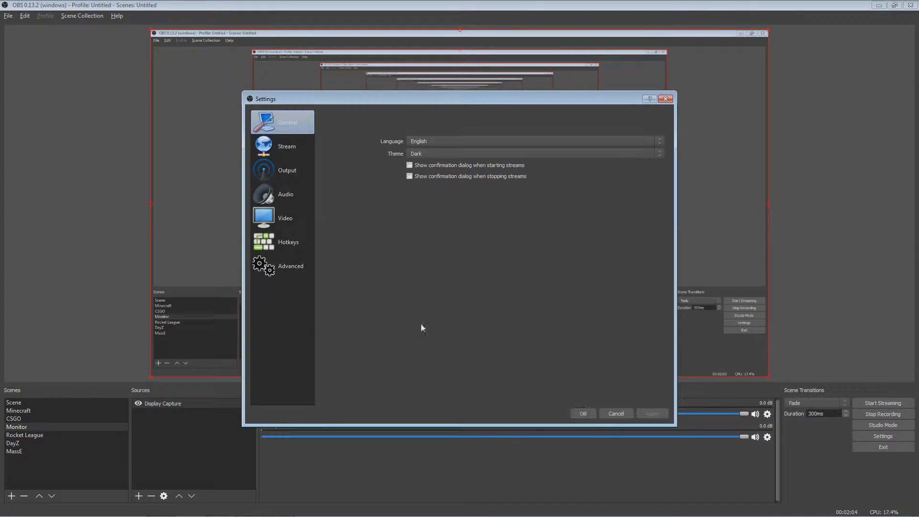
# - Review the Output page's Recording tab, then the Audio page in OBS Settings
pyautogui.click(289, 175)
pyautogui.click(499, 142)
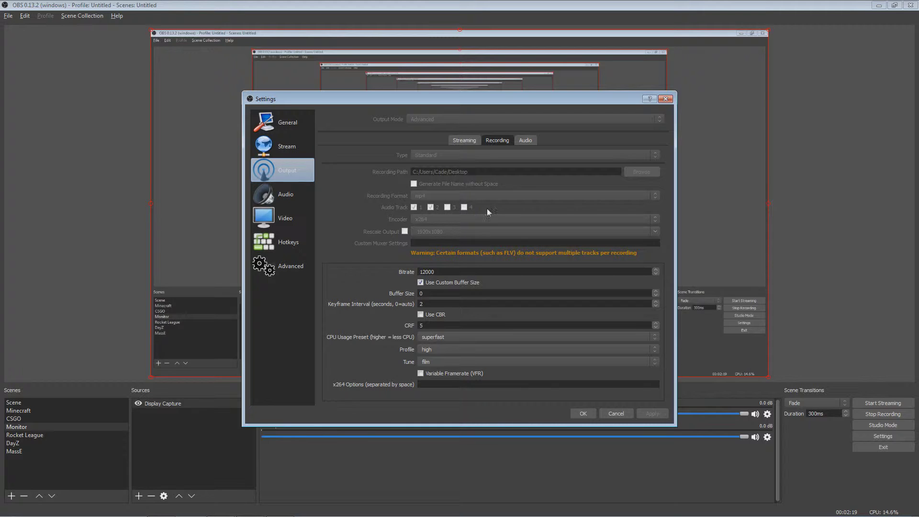
pyautogui.click(305, 204)
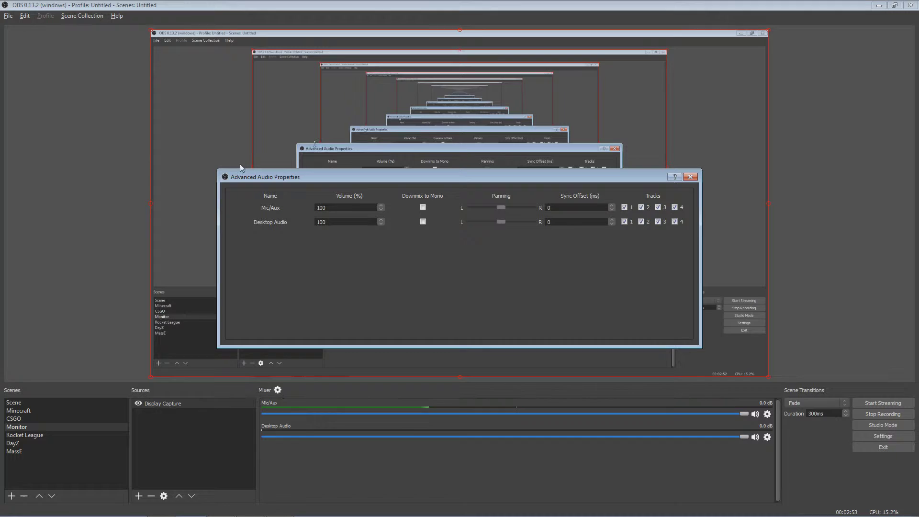
# - Route Mic/Aux to track 1 only and Desktop Audio to track 2 only
pyautogui.moveTo(249, 175); pyautogui.dragTo(251, 188)
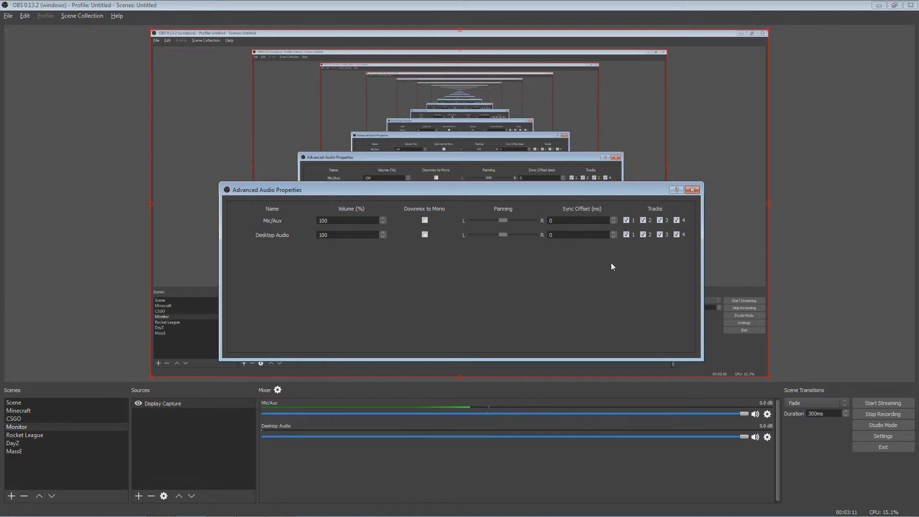
pyautogui.click(627, 235)
pyautogui.click(660, 220)
pyautogui.click(663, 235)
pyautogui.click(627, 220)
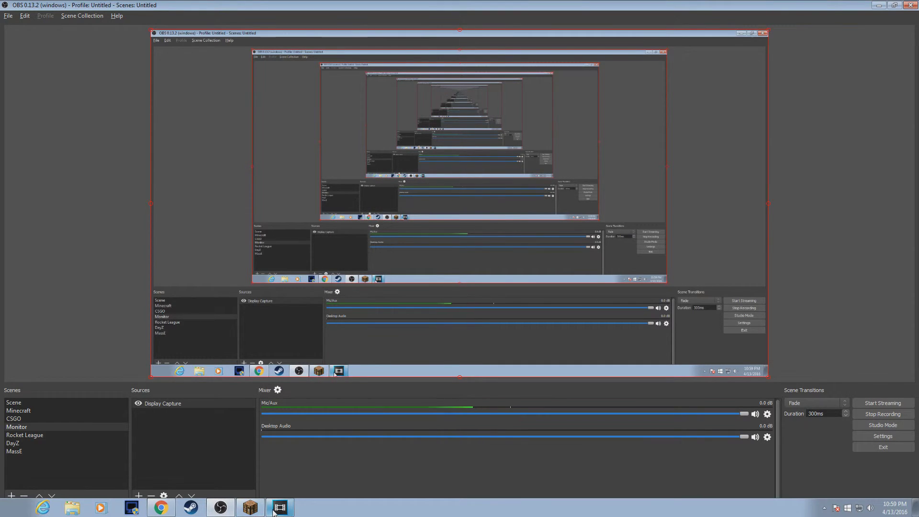
# - In Vegas, start playback from the second clip at 14:27
pyautogui.click(276, 509)
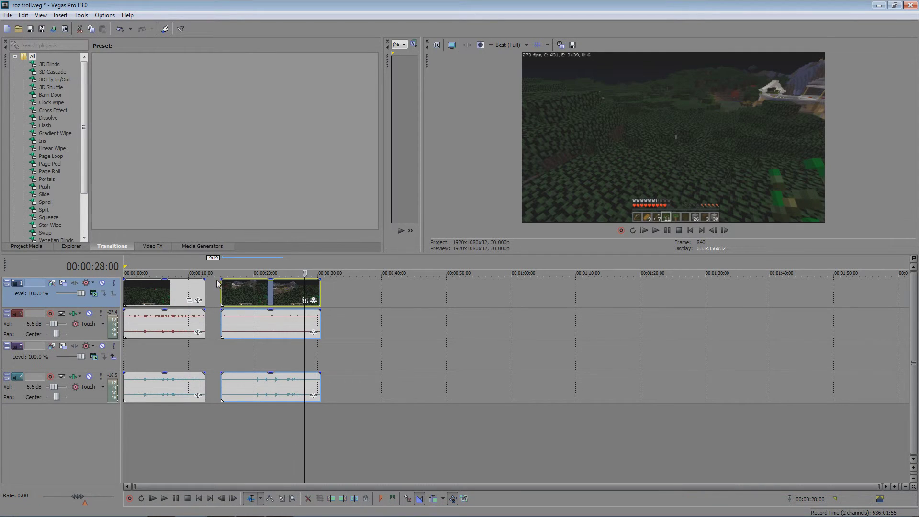
pyautogui.click(220, 268)
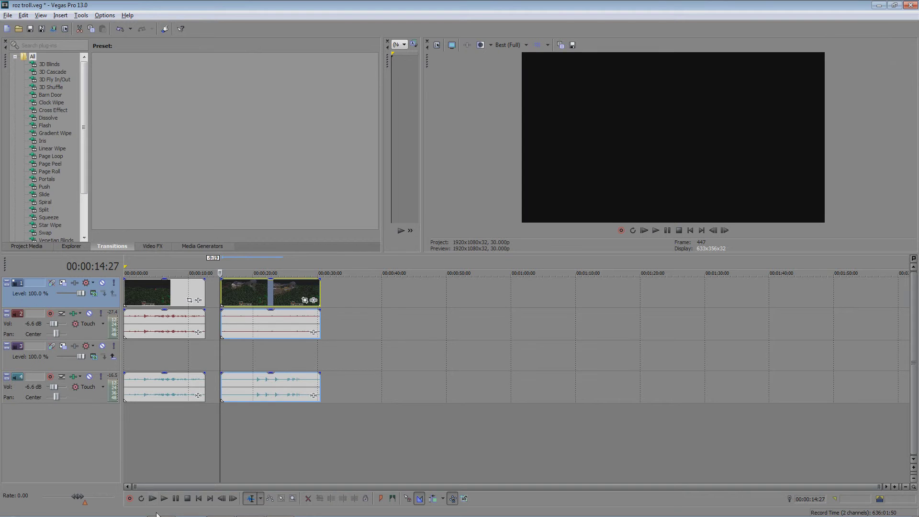
pyautogui.click(164, 499)
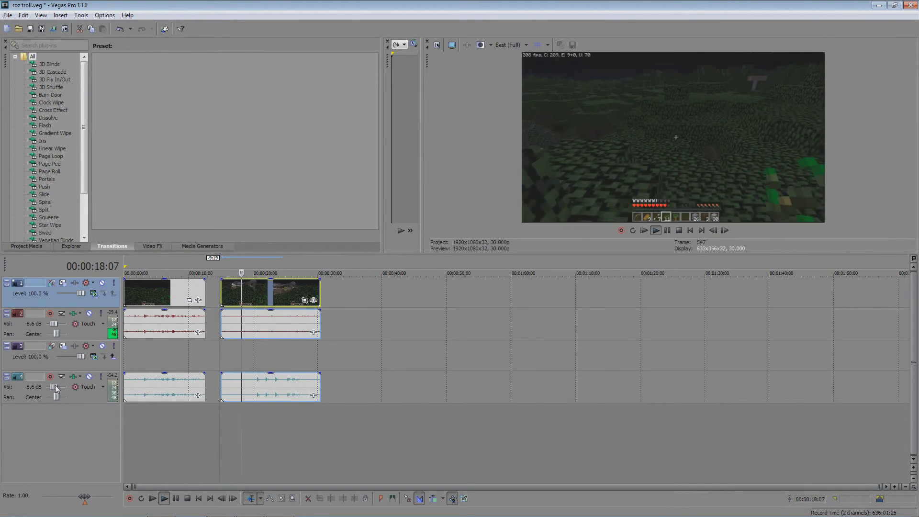
# - Drop audio tracks 4 and 2 to -Inf during playback, then pause
pyautogui.moveTo(54, 386); pyautogui.dragTo(44, 386)
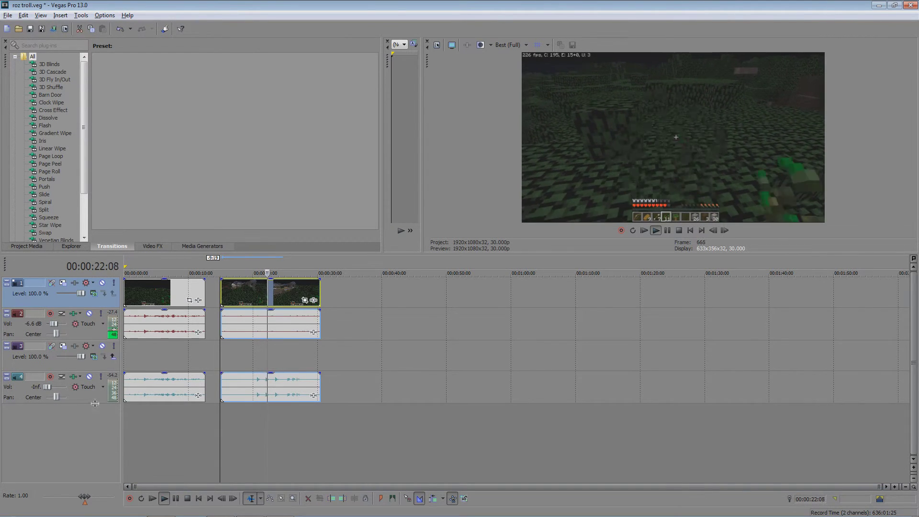
pyautogui.moveTo(54, 324); pyautogui.dragTo(30, 325)
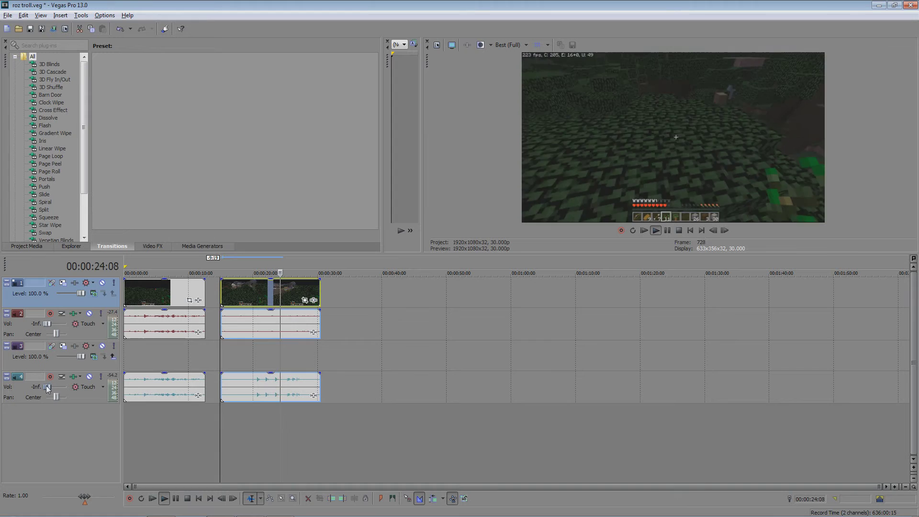
pyautogui.moveTo(46, 386); pyautogui.dragTo(53, 387)
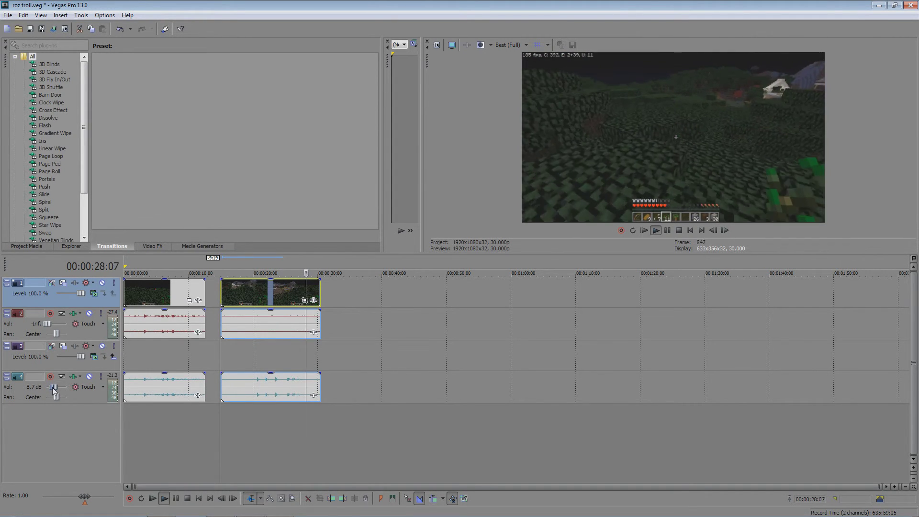
pyautogui.moveTo(54, 388); pyautogui.dragTo(31, 388)
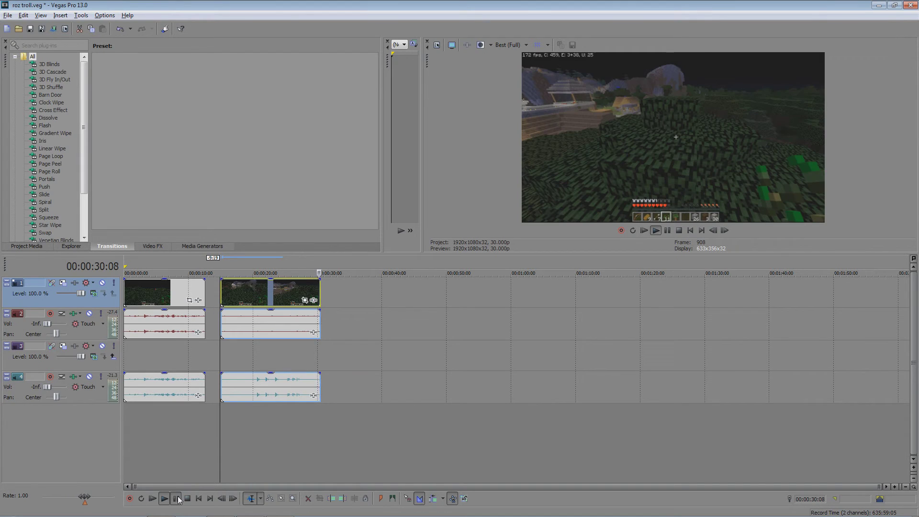
pyautogui.click(177, 499)
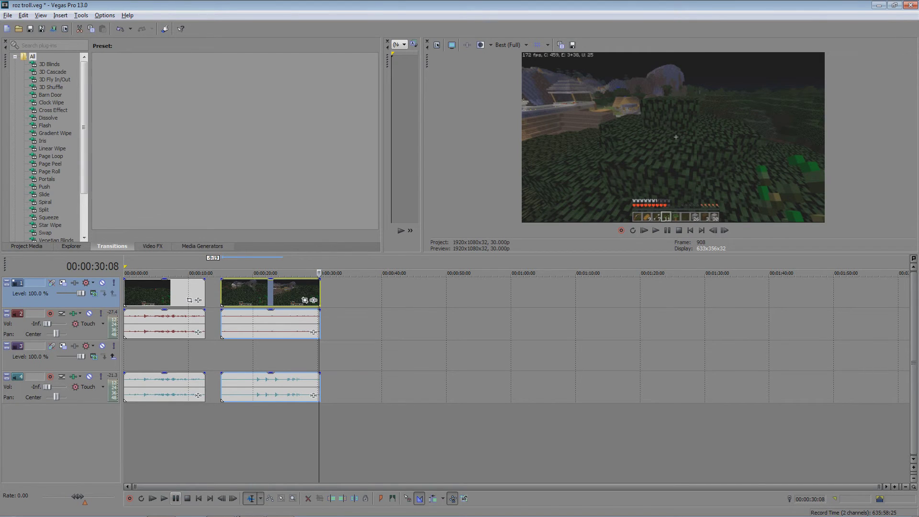